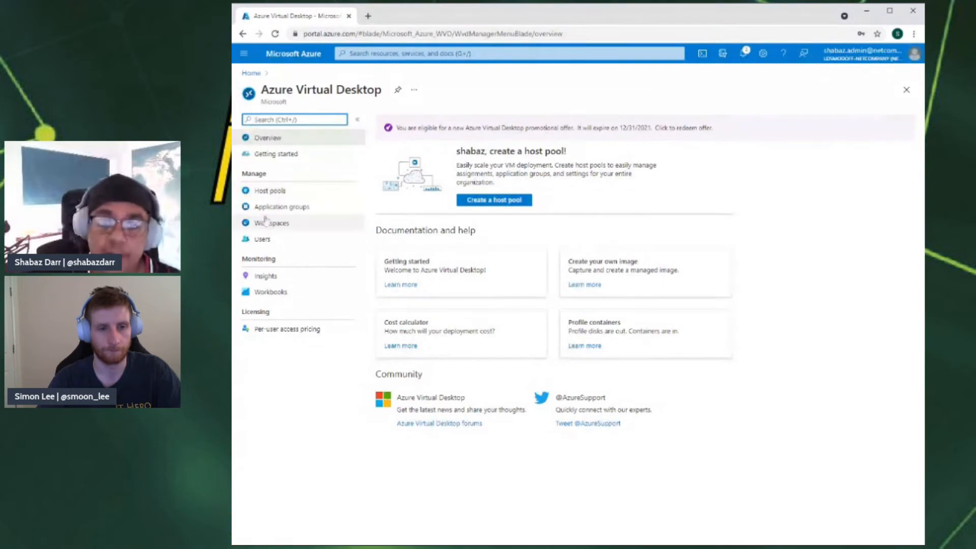
# Start creating an application group in resource group LDSRG01 with host pool LDSHP01
pyautogui.click(266, 210)
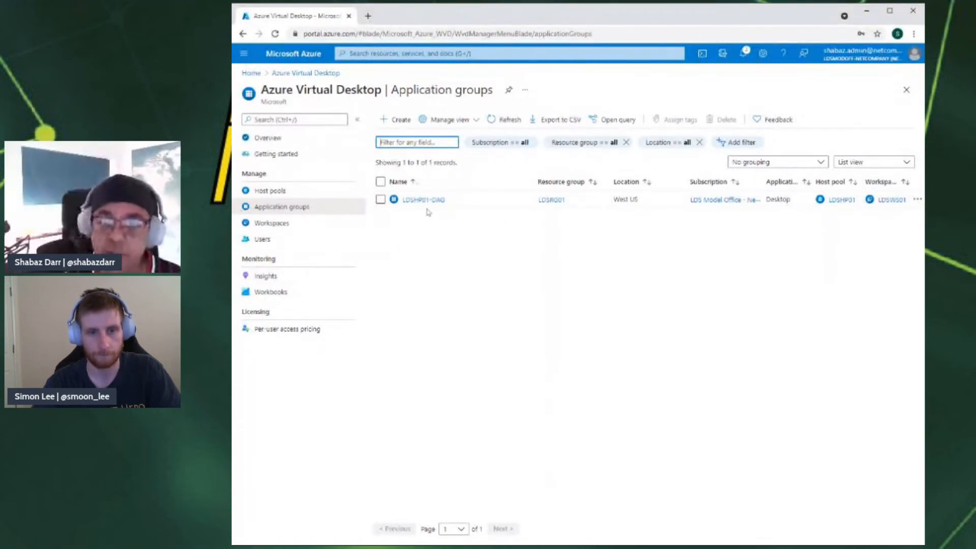
pyautogui.click(400, 126)
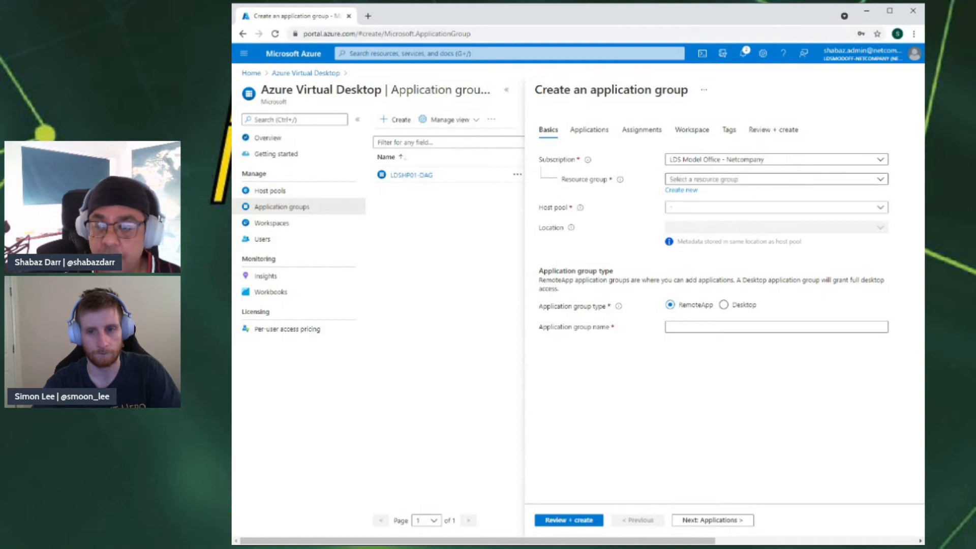
pyautogui.click(705, 181)
pyautogui.click(726, 213)
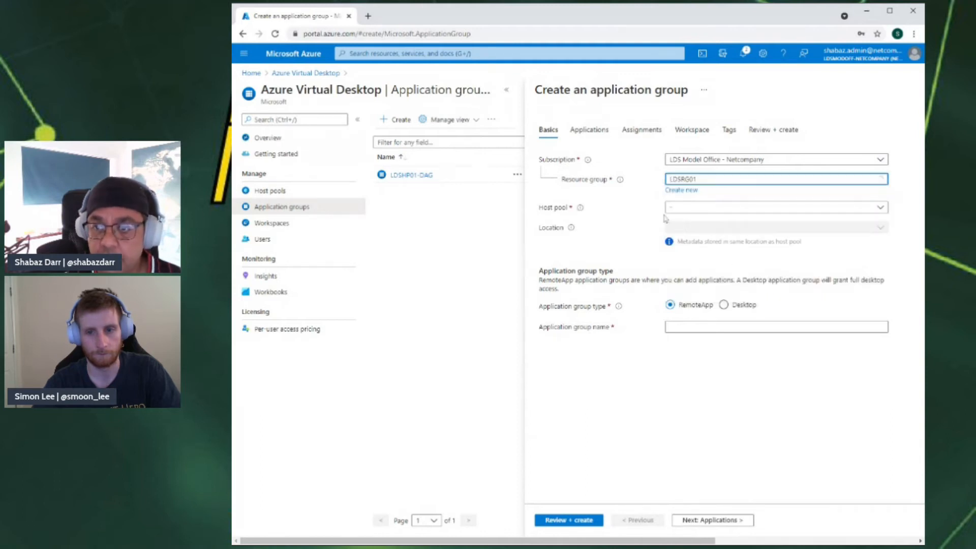
pyautogui.click(727, 211)
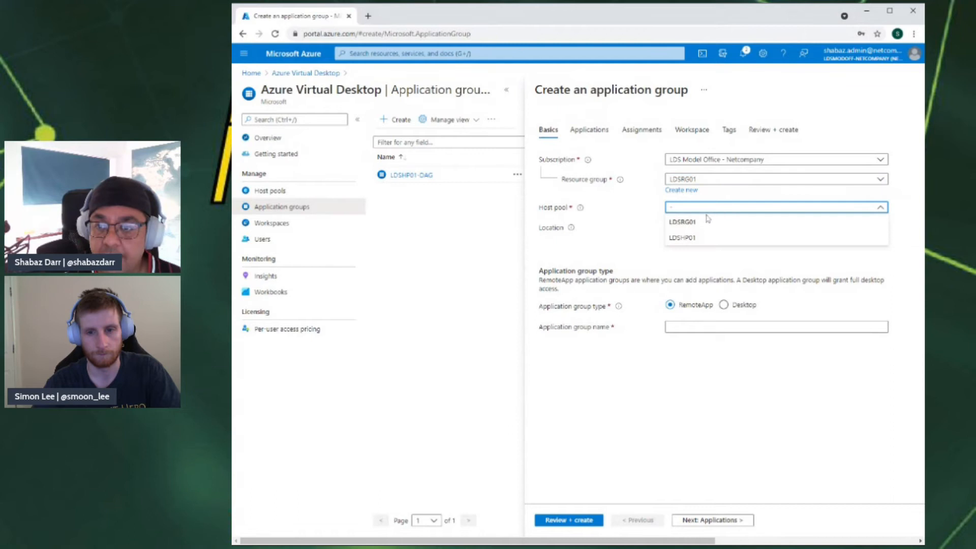
pyautogui.click(682, 237)
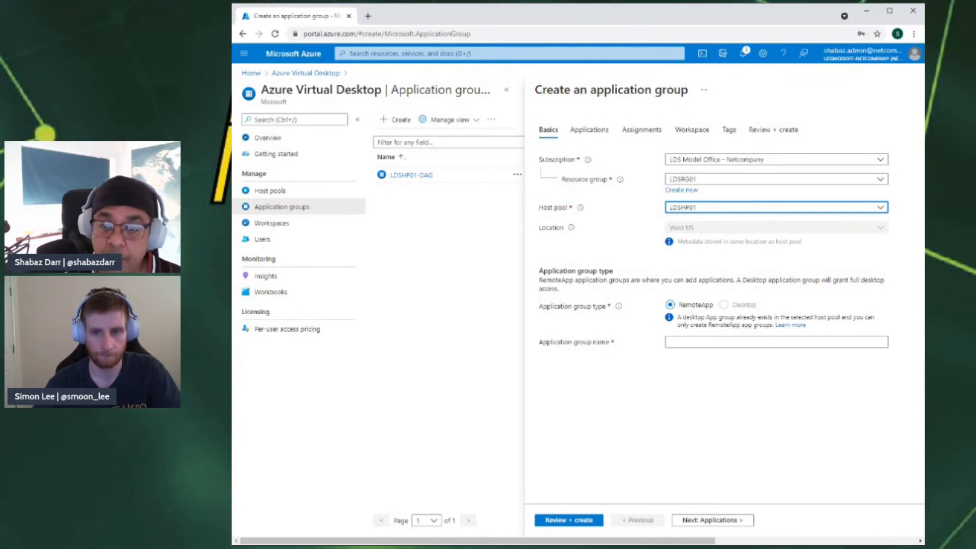
# Name the RemoteApp application group ITGEEKAP and continue to its applications
pyautogui.click(695, 339)
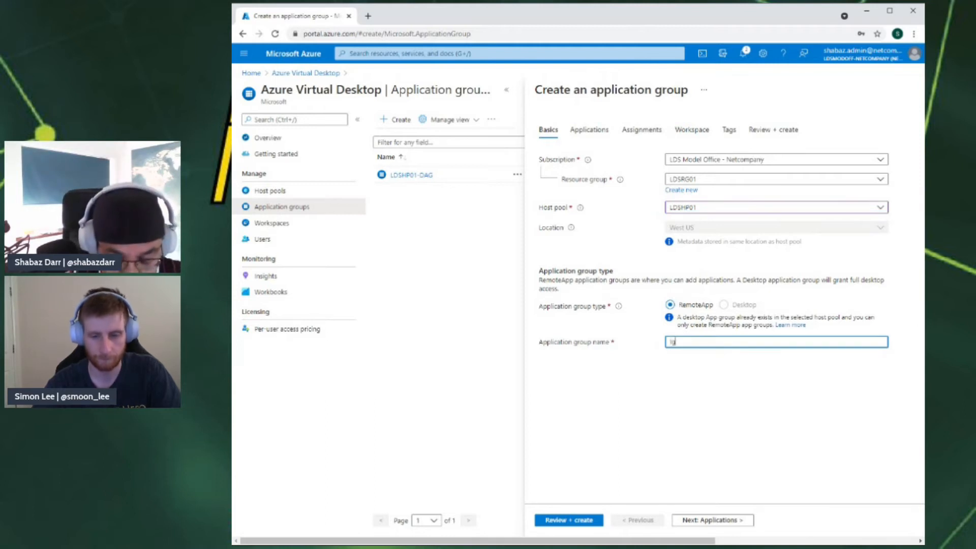
pyautogui.write('ITGEEKAP')
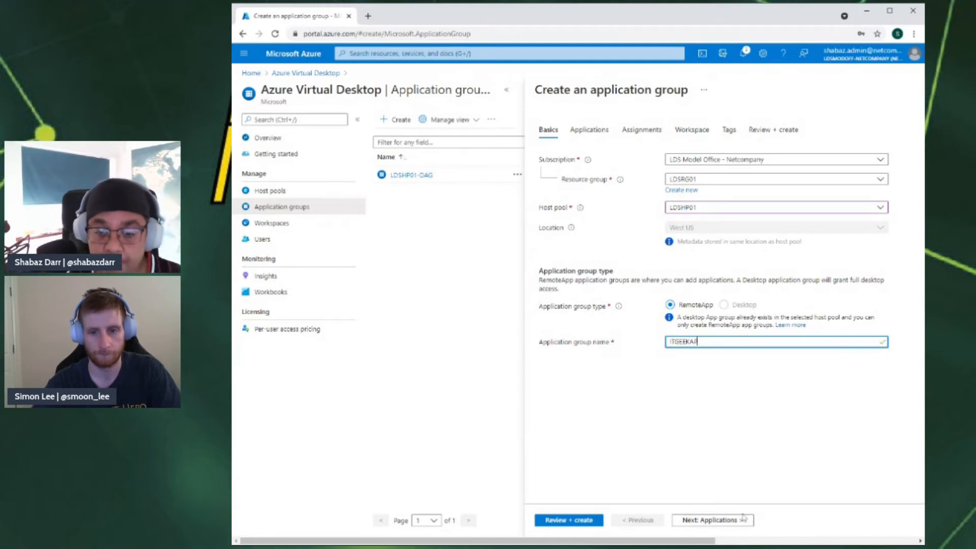
pyautogui.click(712, 519)
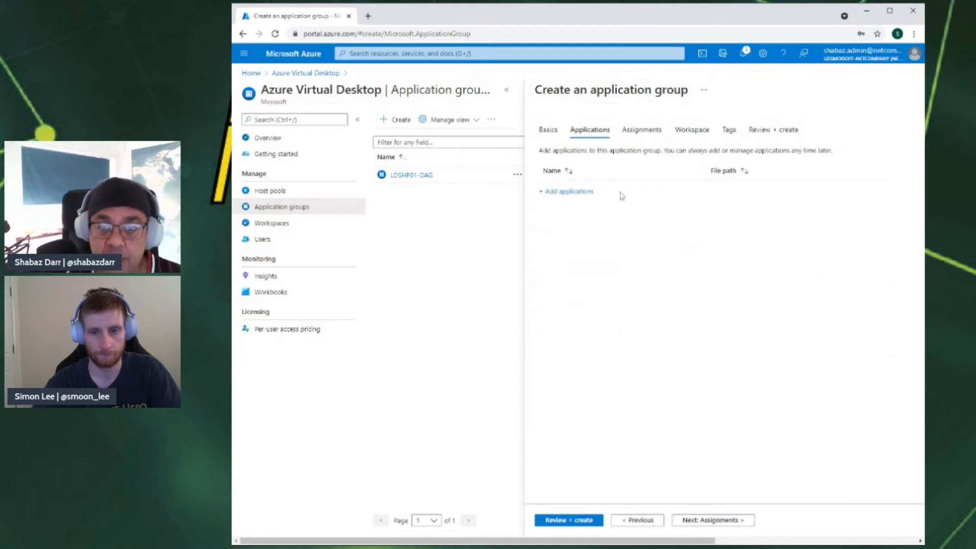
# Start adding an application with the Start menu as its source and choose Word
pyautogui.click(561, 191)
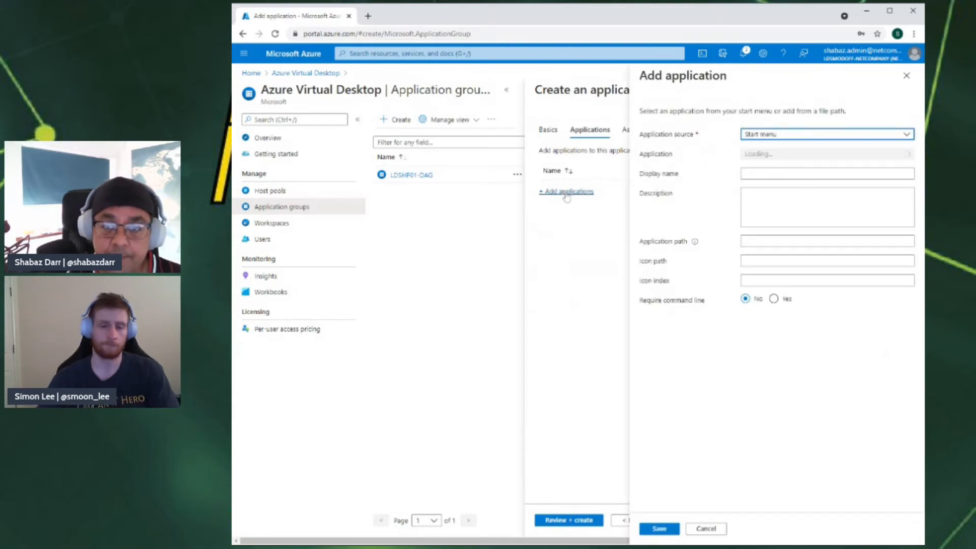
pyautogui.click(784, 135)
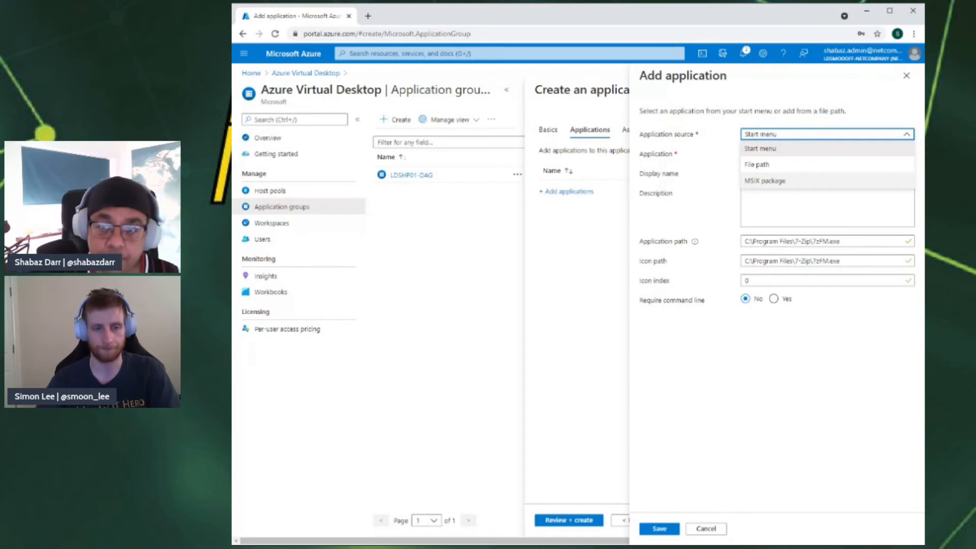
pyautogui.click(772, 150)
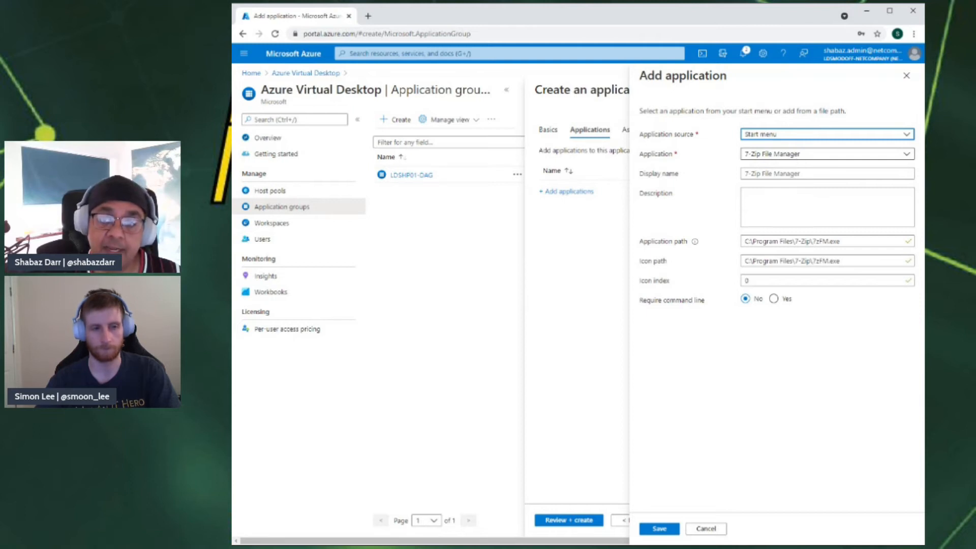
pyautogui.click(795, 156)
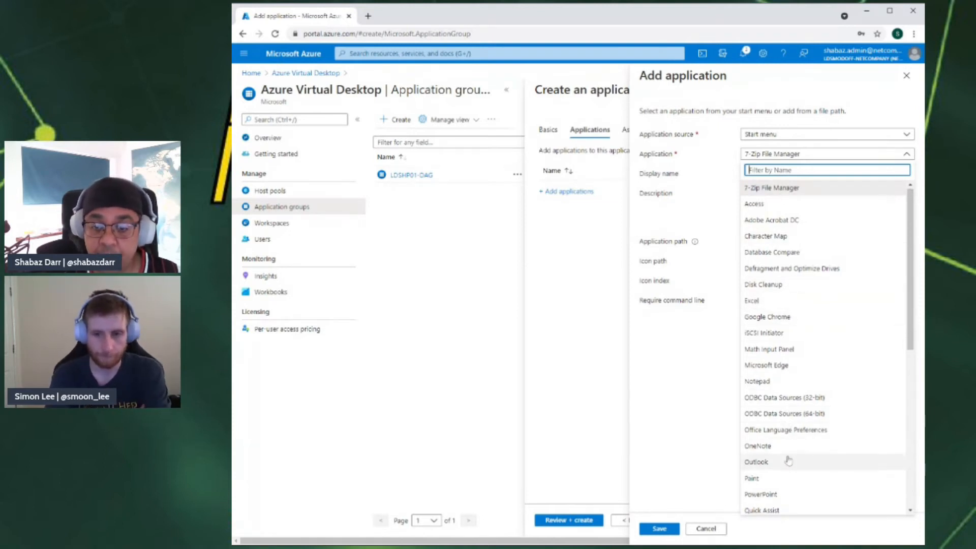
pyautogui.scroll(-5, 788, 461)
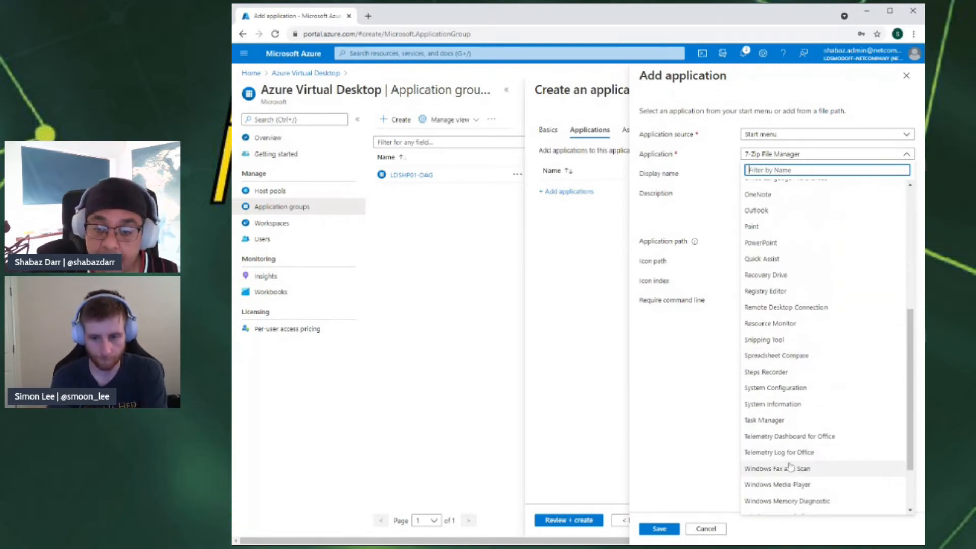
pyautogui.scroll(-3, 793, 465)
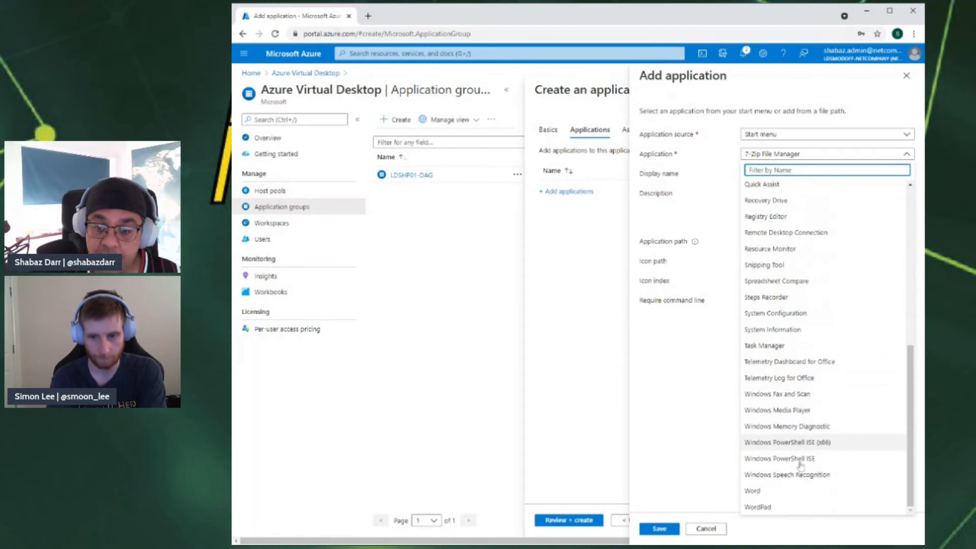
pyautogui.click(762, 491)
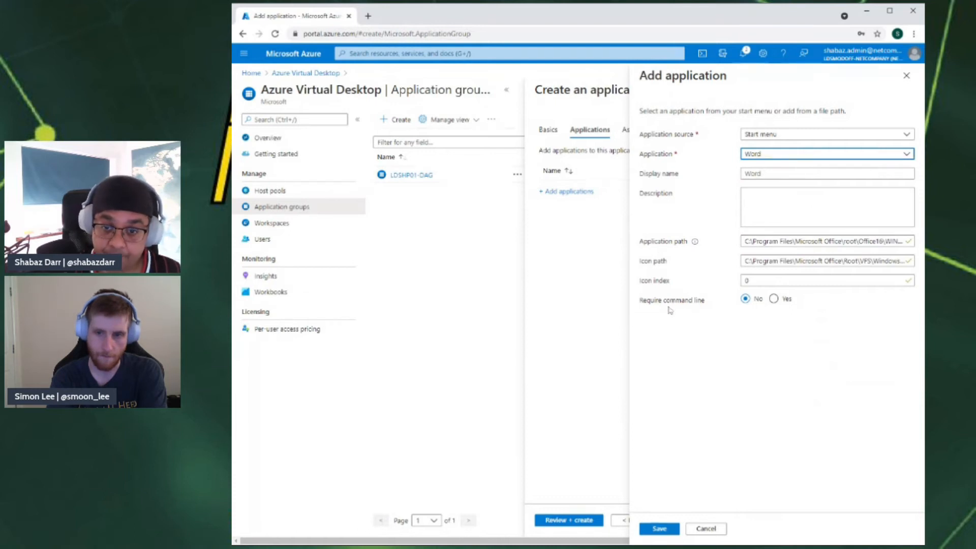
pyautogui.click(785, 136)
pyautogui.click(776, 164)
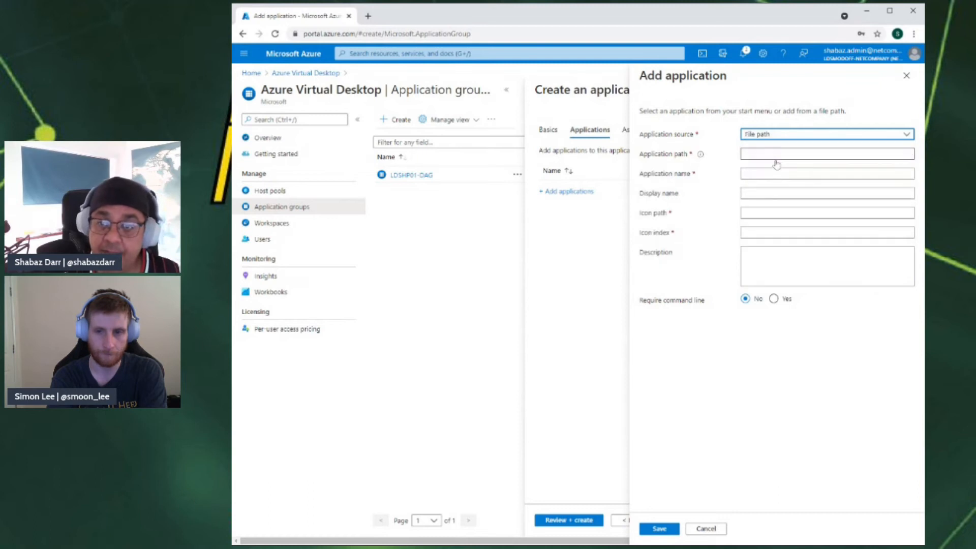
pyautogui.click(776, 154)
pyautogui.write('C:\\Program Files\\7-Zip\\7zFM.exe')
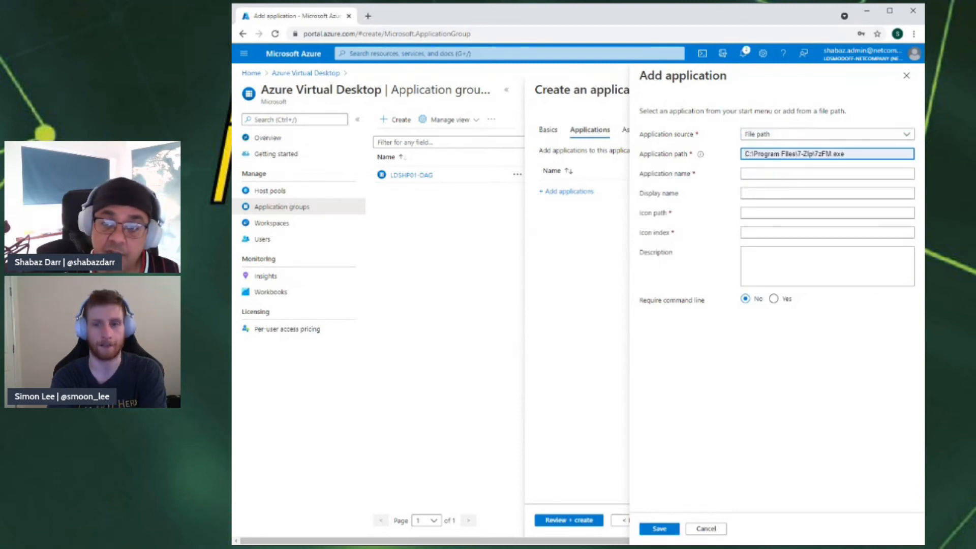
pyautogui.click(777, 168)
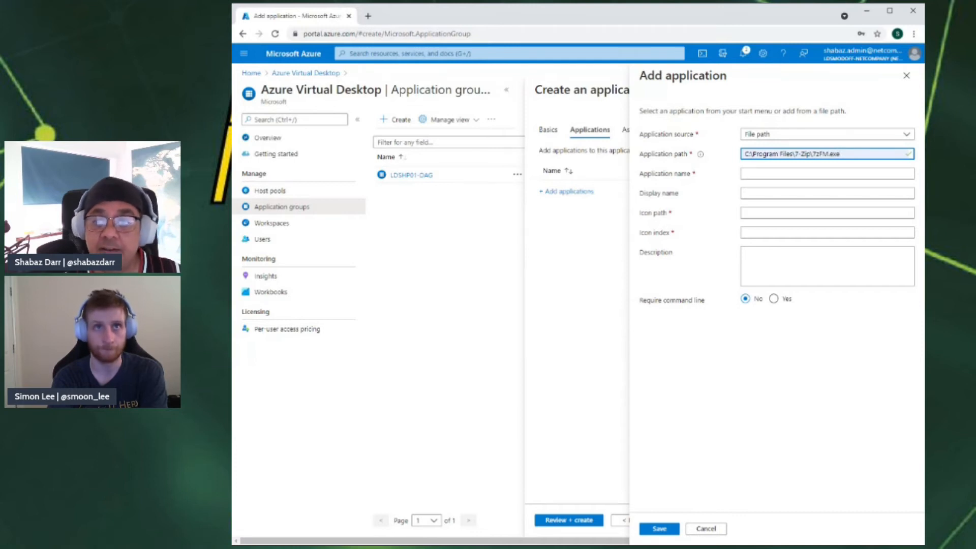
pyautogui.click(788, 135)
pyautogui.click(776, 147)
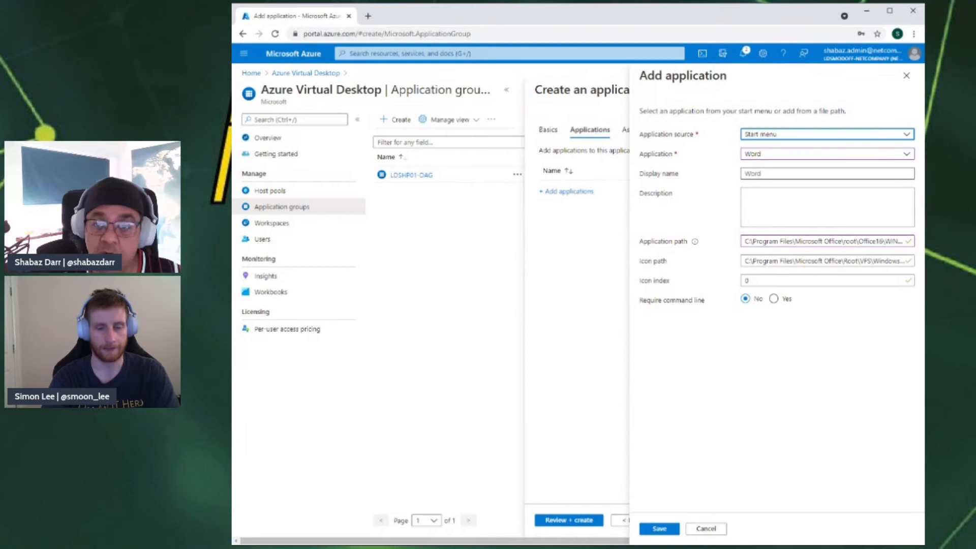
# Set Word's display name to Microsoft Word and save the application to the group
pyautogui.click(813, 174)
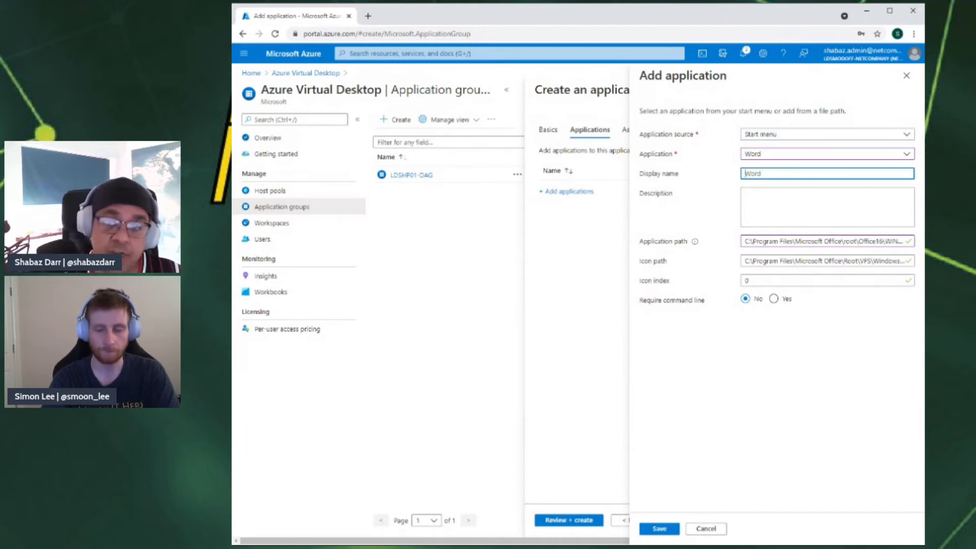
pyautogui.write('Microsoft')
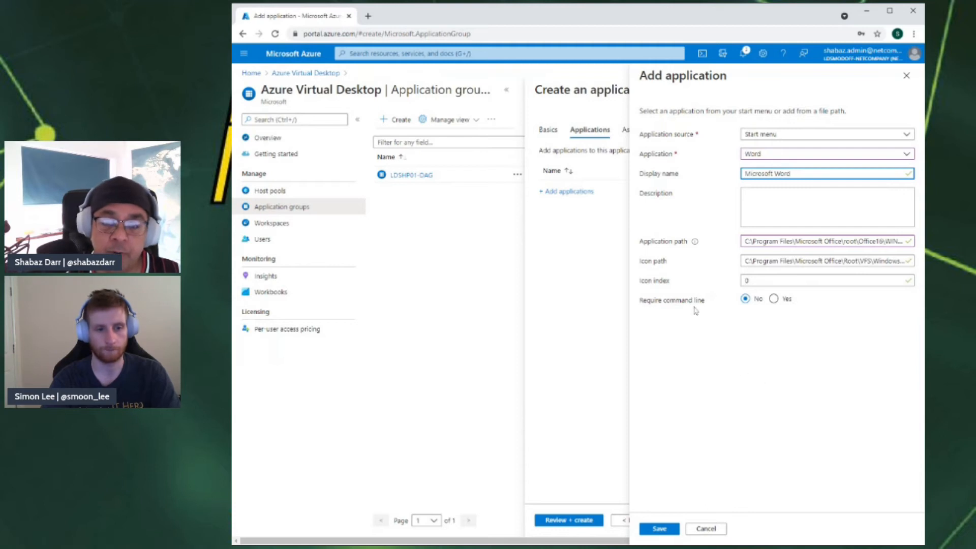
pyautogui.click(672, 532)
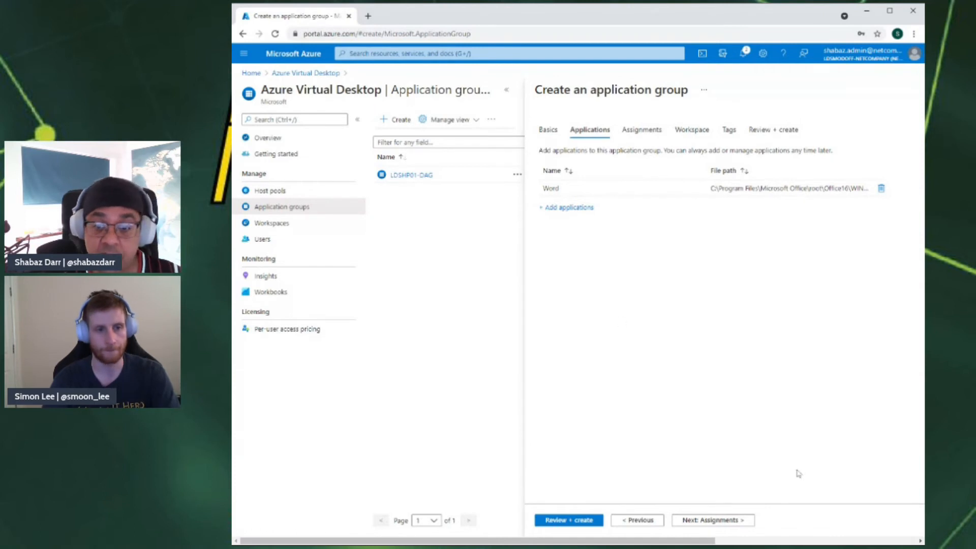
# Assign one Azure AD user from the directory list to the application group
pyautogui.click(734, 519)
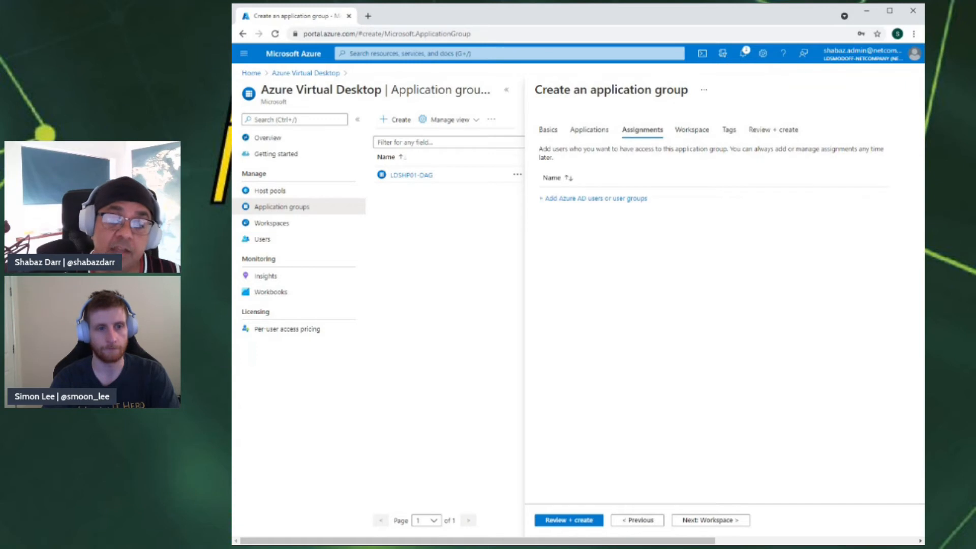
pyautogui.click(630, 200)
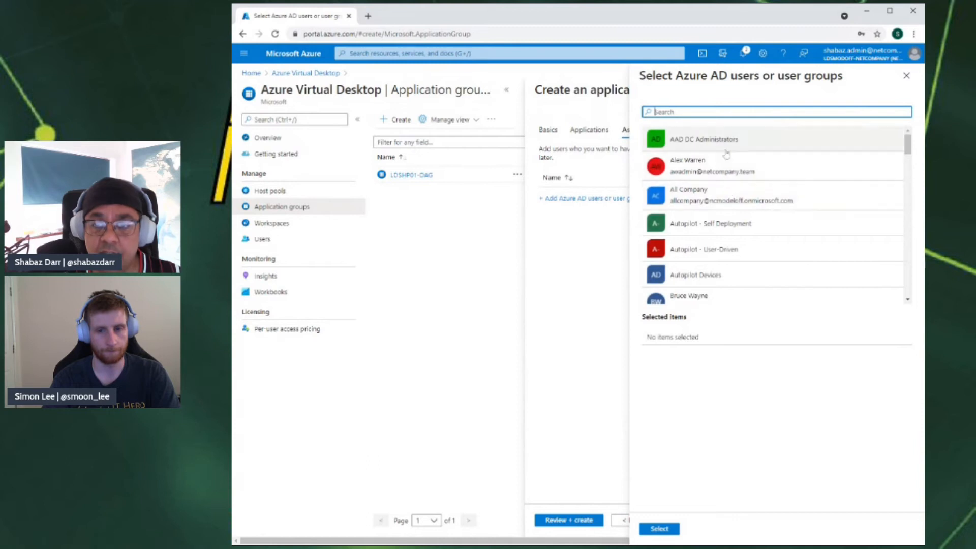
pyautogui.scroll(-1, 725, 224)
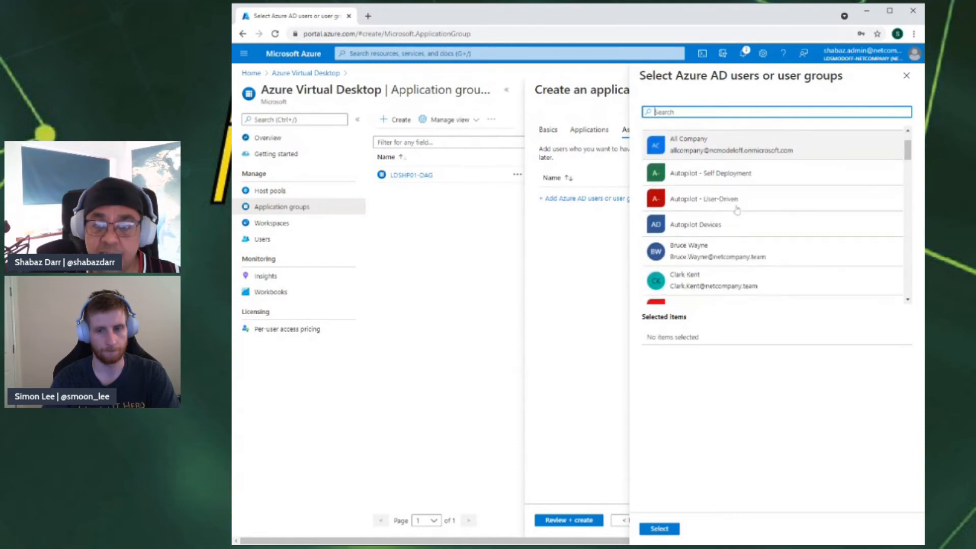
pyautogui.click(710, 259)
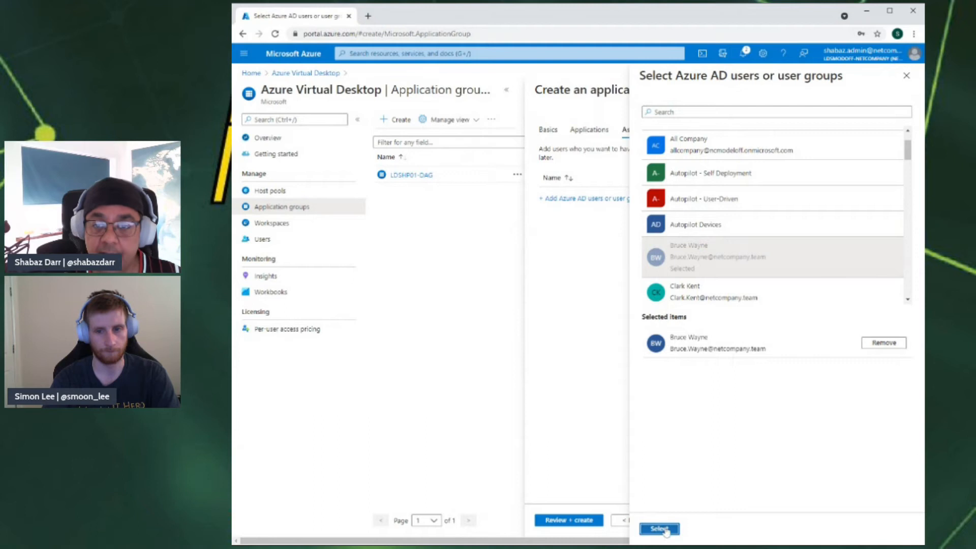
pyautogui.click(659, 529)
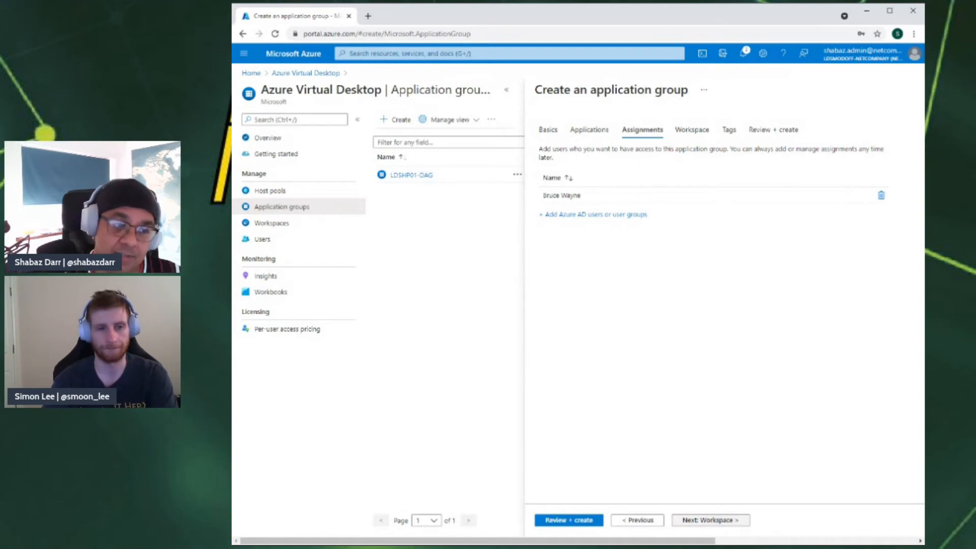
# Enable registration of the application group and select the existing workspace LDSWS01
pyautogui.click(712, 523)
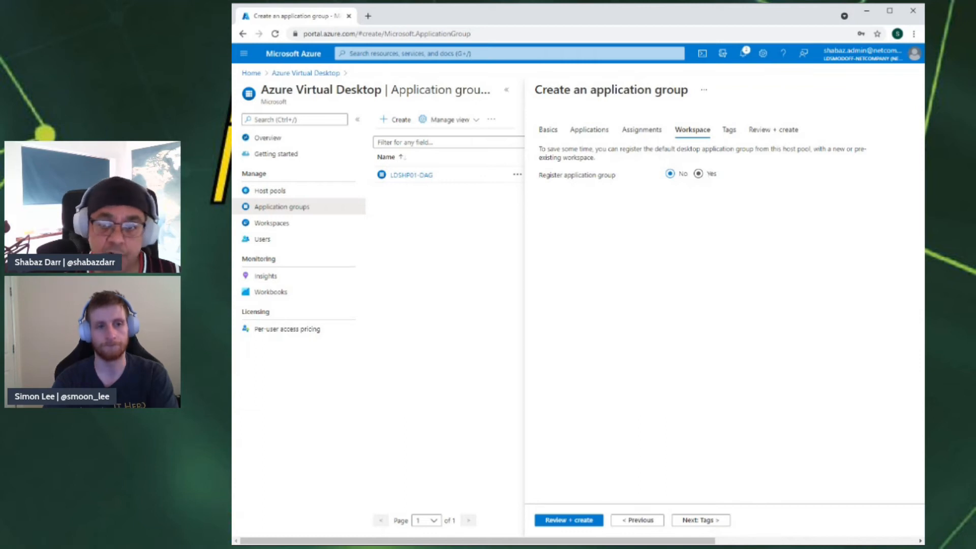
pyautogui.click(698, 174)
pyautogui.click(714, 201)
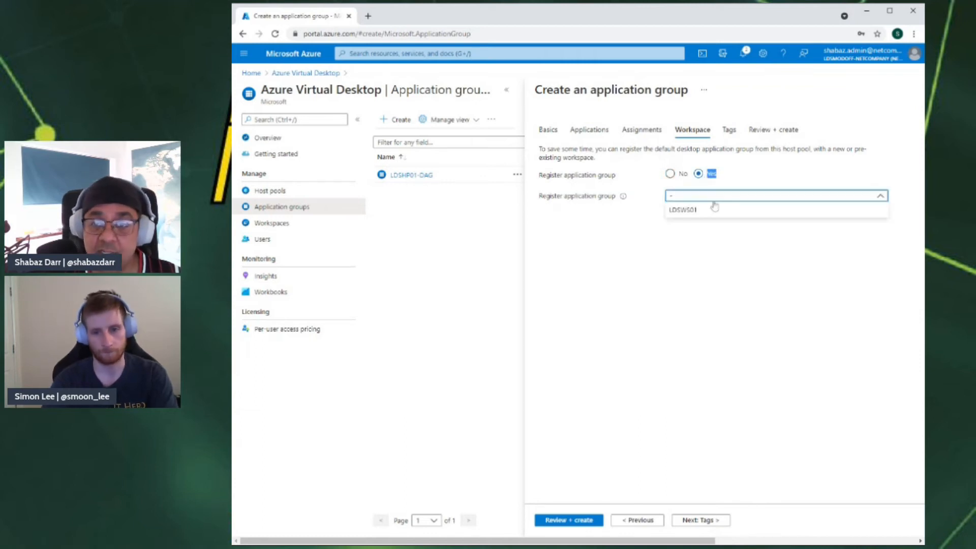
pyautogui.click(689, 213)
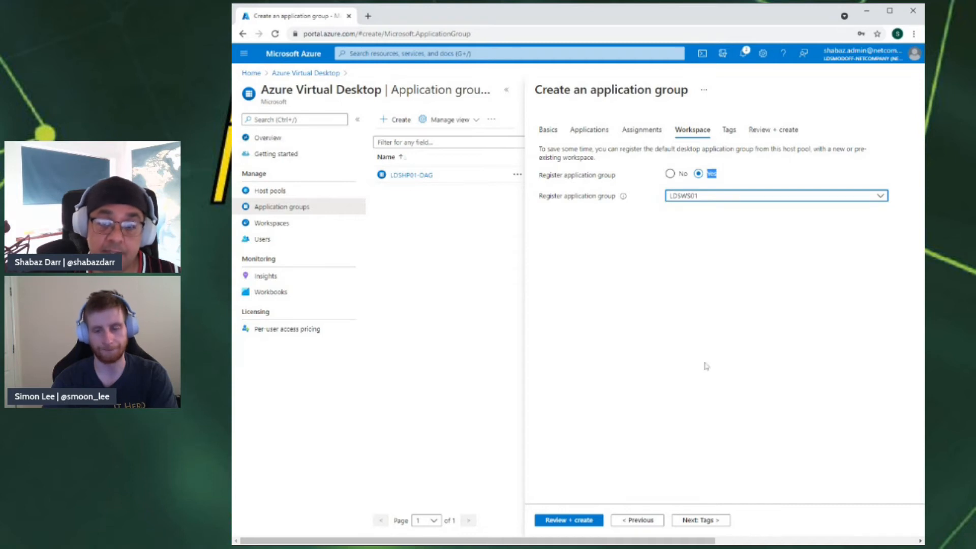
# Leave the tags empty, validate the configuration and create the application group
pyautogui.click(699, 520)
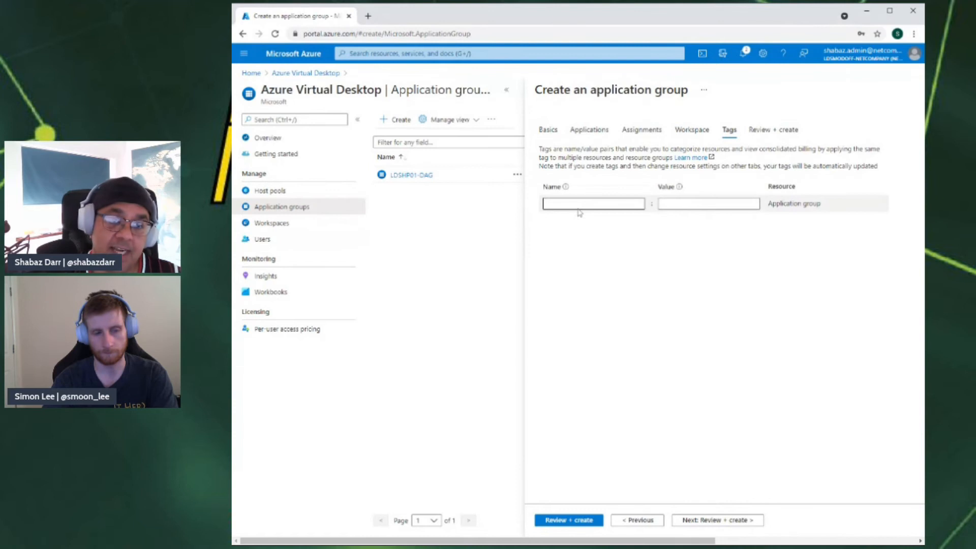
pyautogui.press('Tab')
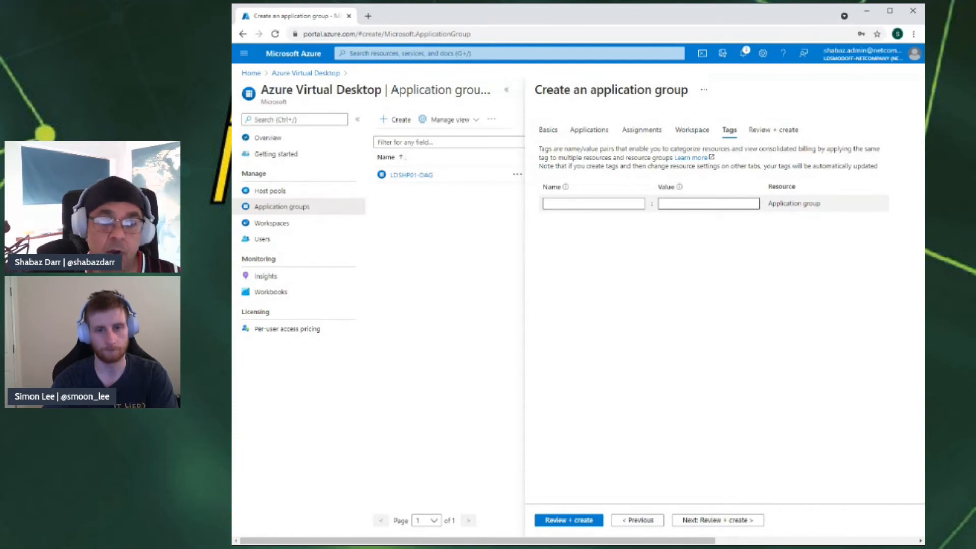
pyautogui.click(723, 521)
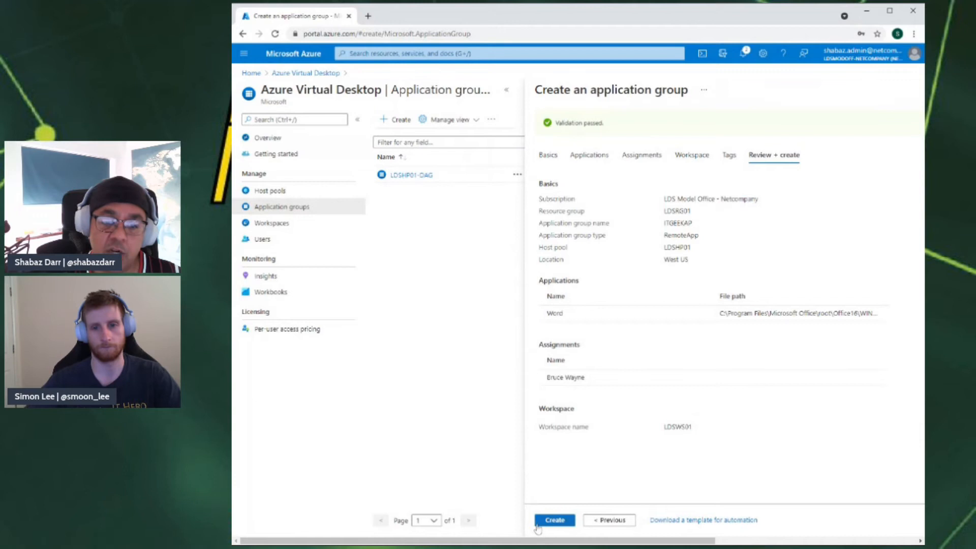
pyautogui.click(551, 527)
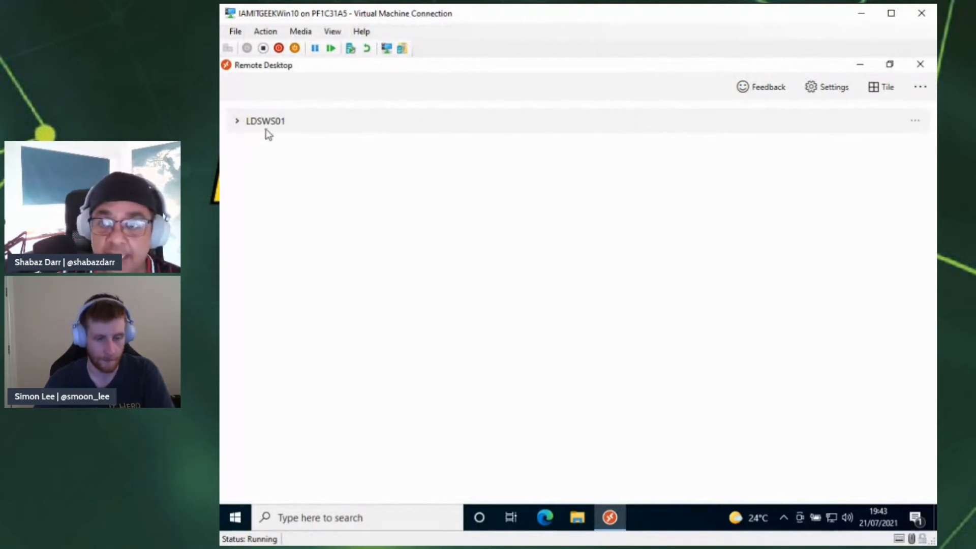
# In the Remote Desktop client on the virtual machine, expand workspace LDSWS01 and check its feed details
pyautogui.click(236, 122)
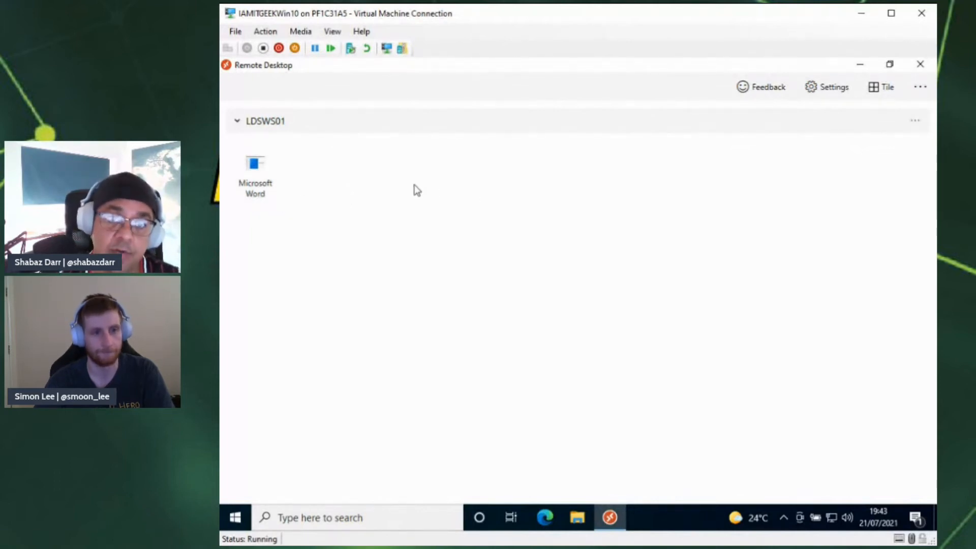
pyautogui.click(916, 121)
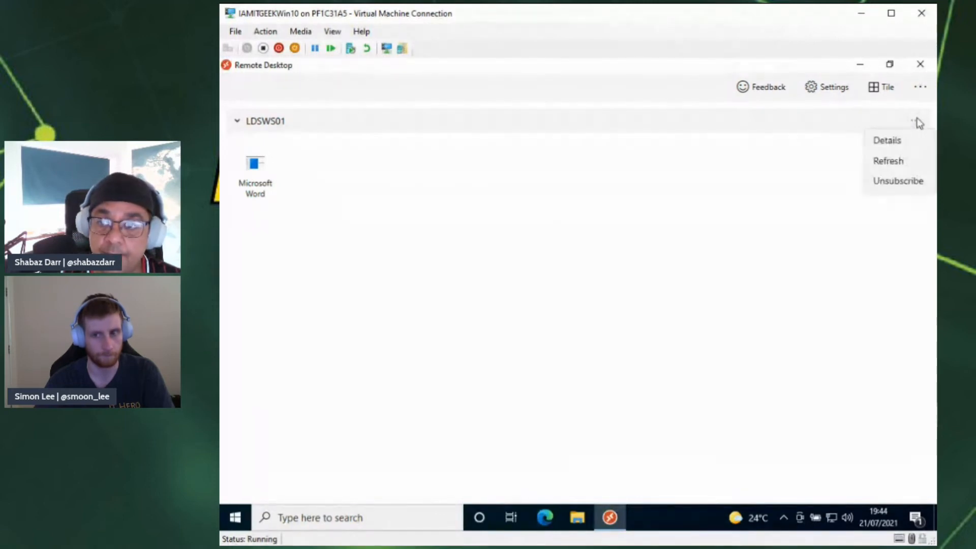
pyautogui.click(887, 145)
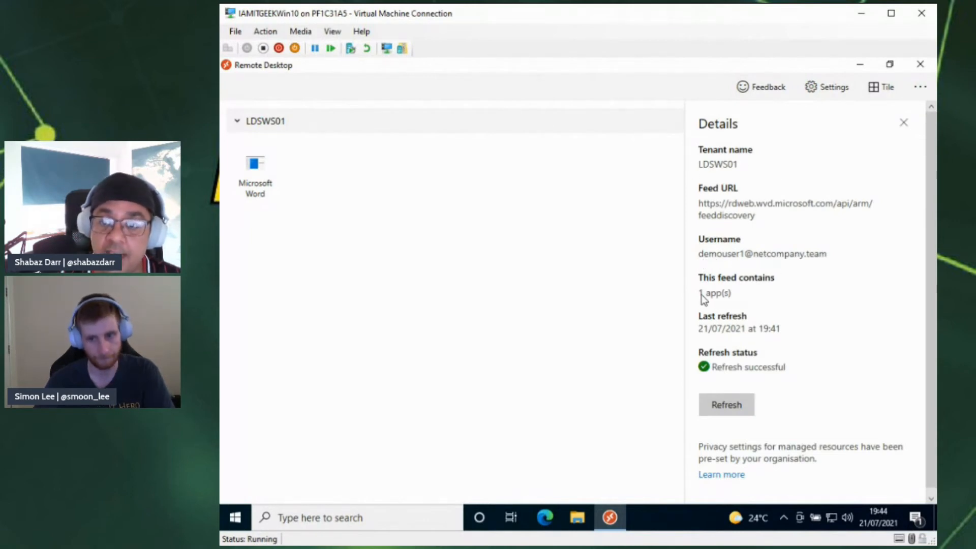
pyautogui.click(902, 128)
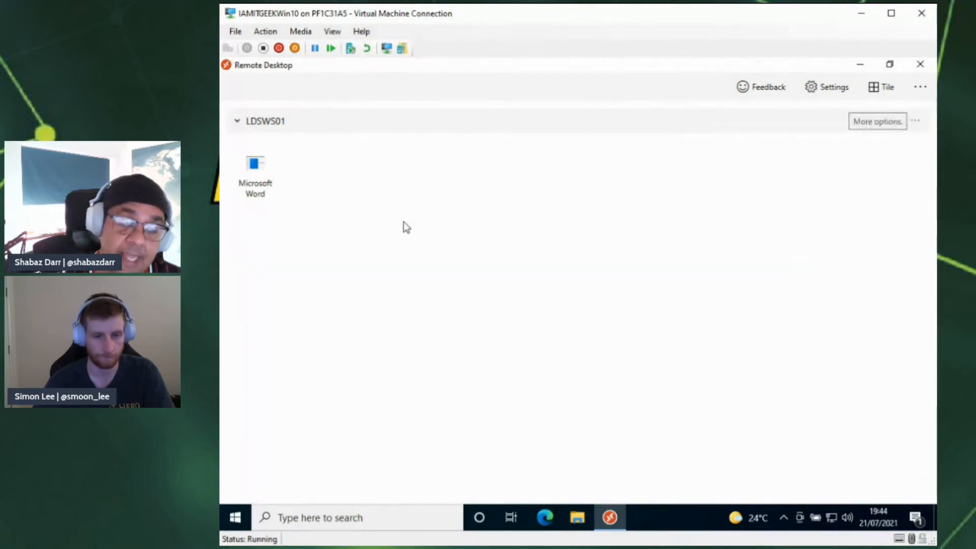